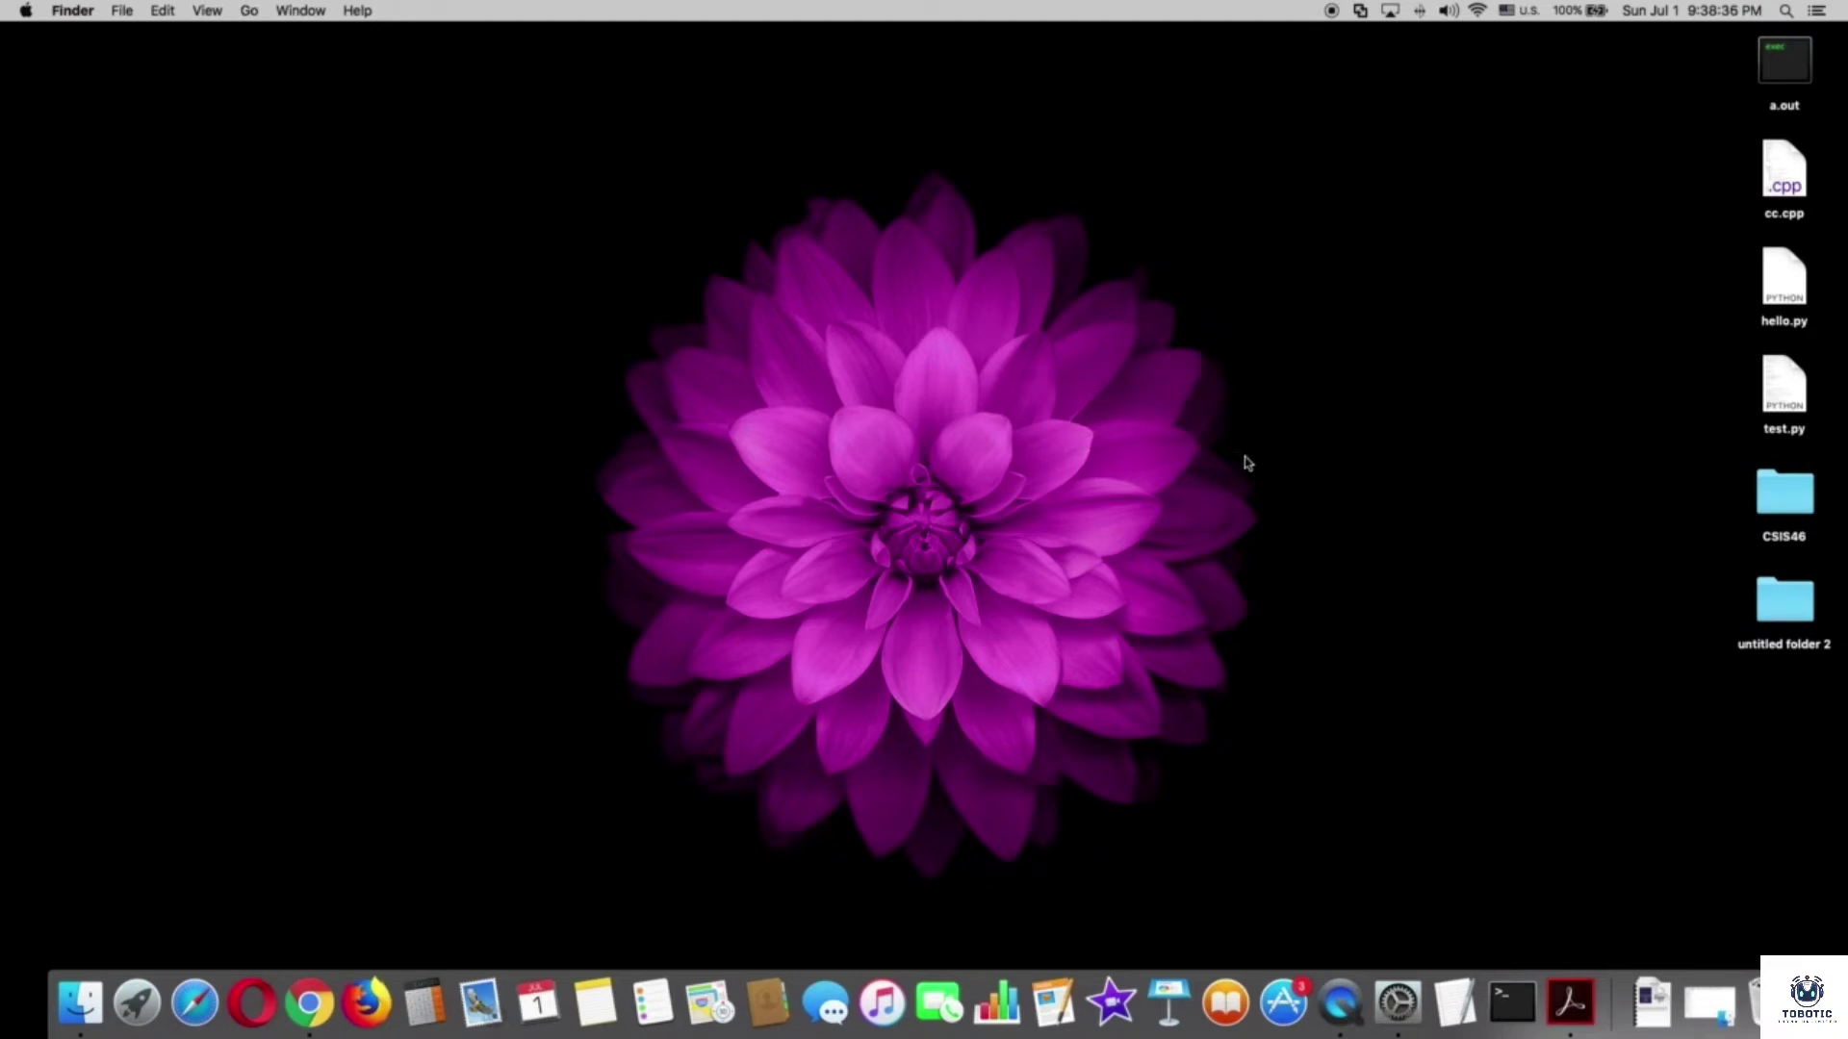
- Launch Brackets from Launchpad and open the empty hello.py for editing
{"action": "left_click", "coordinate": [749, 294]}
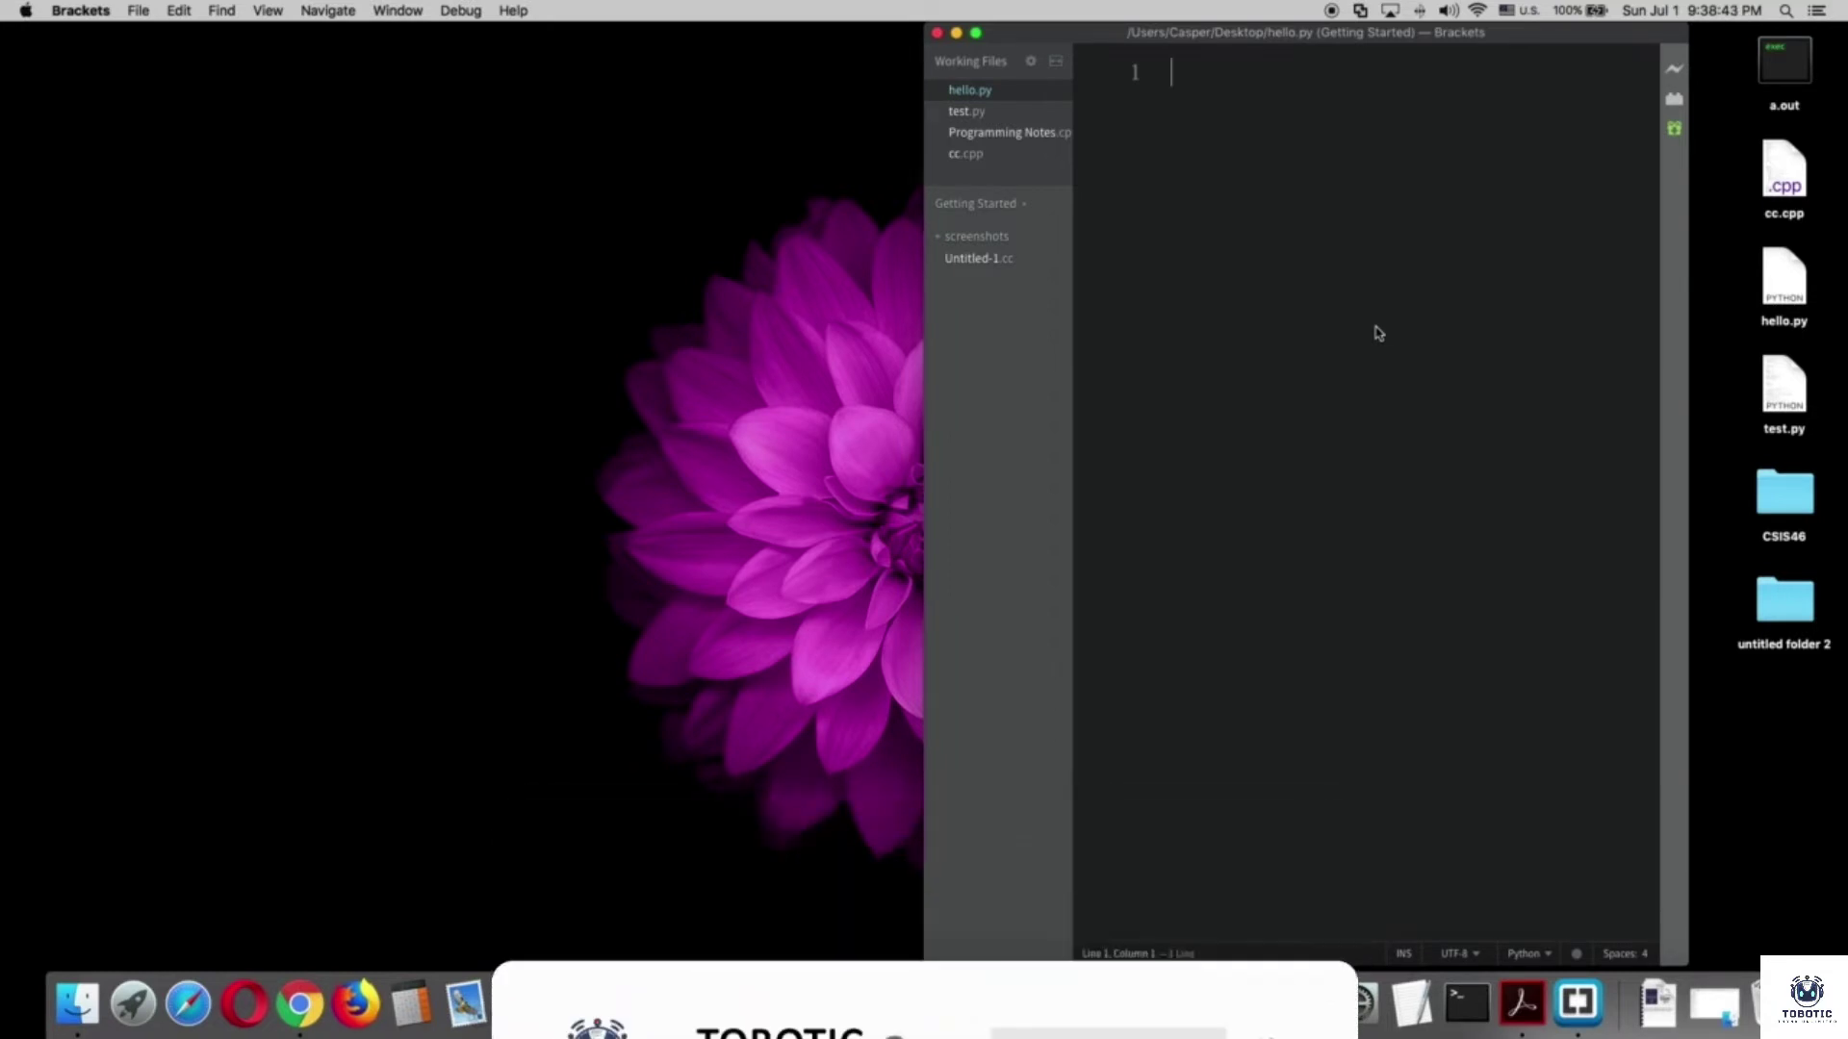
{"action": "type", "text": "i = "}
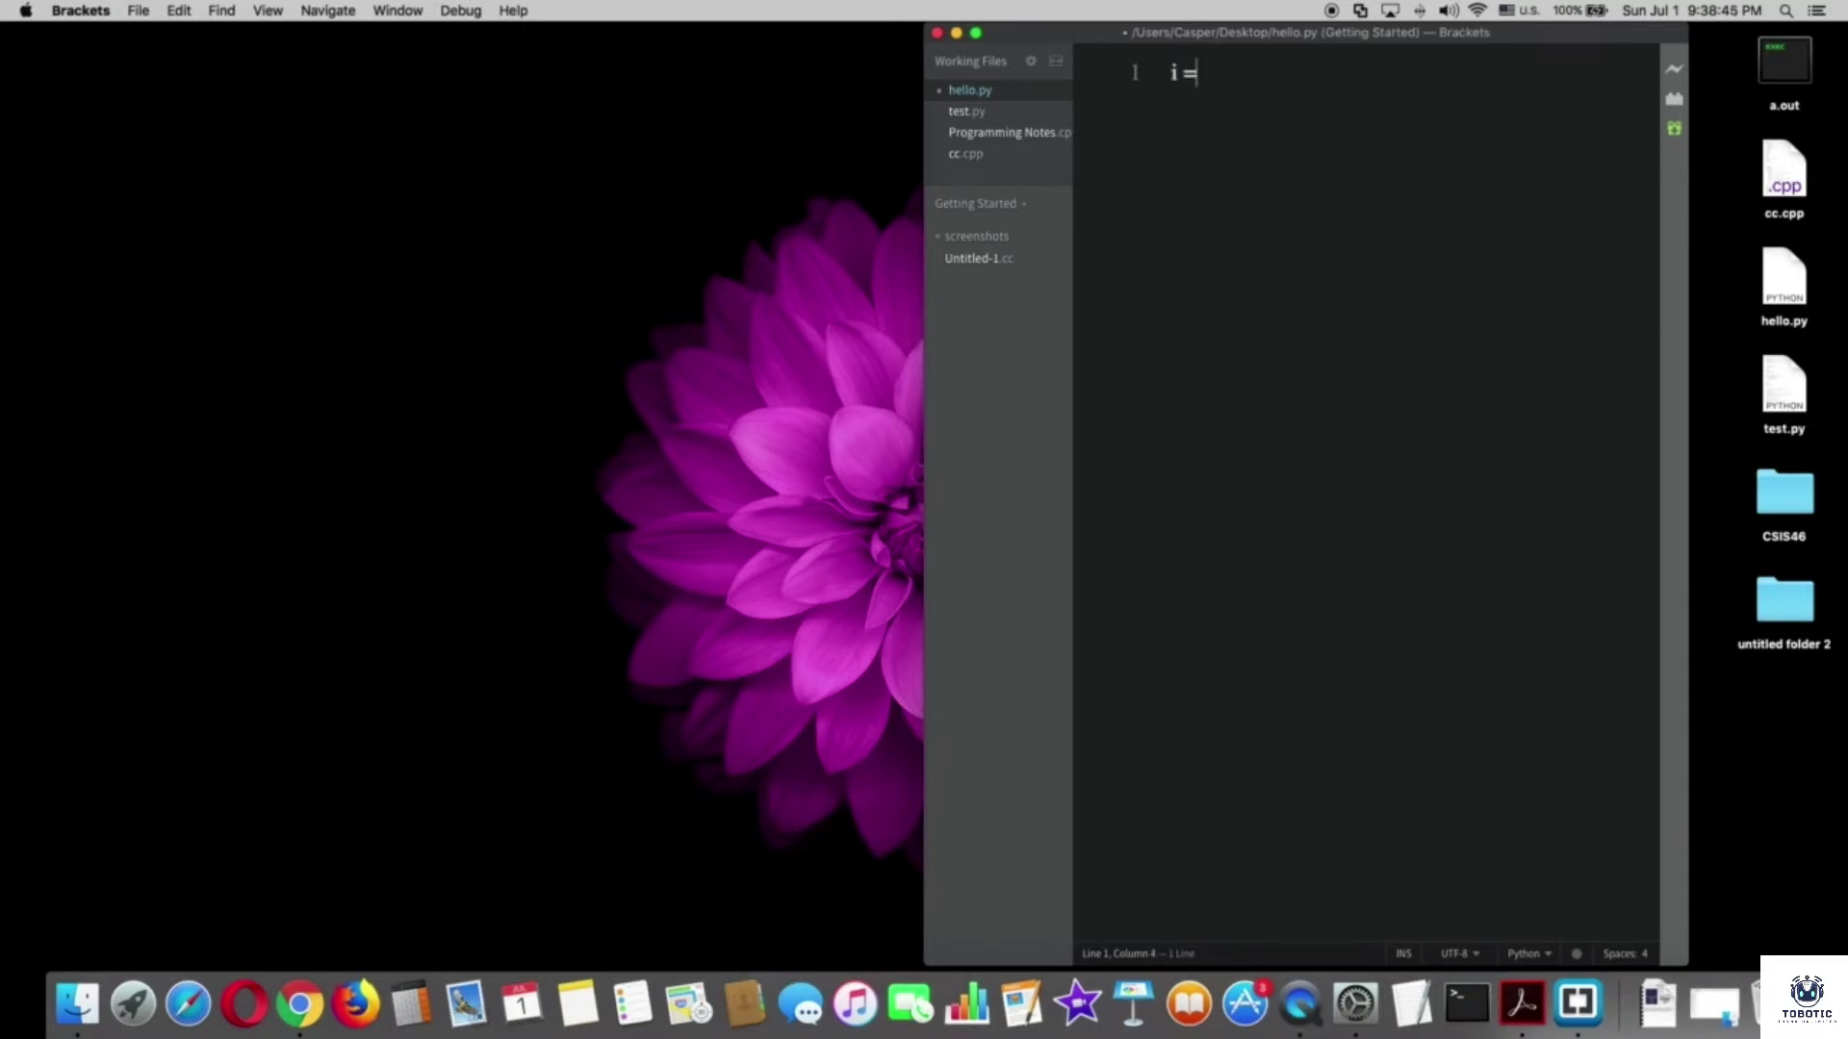
{"action": "type", "text": "\""}
- Write i = "" on line 1 and name = "Write any name.\n" on line 2
{"action": "key", "text": "Return"}
{"action": "key", "text": "BackSpace"}
{"action": "key", "text": "Right"}
{"action": "key", "text": "Return"}
{"action": "type", "text": "name = "}
{"action": "type", "text": "\"Write "}
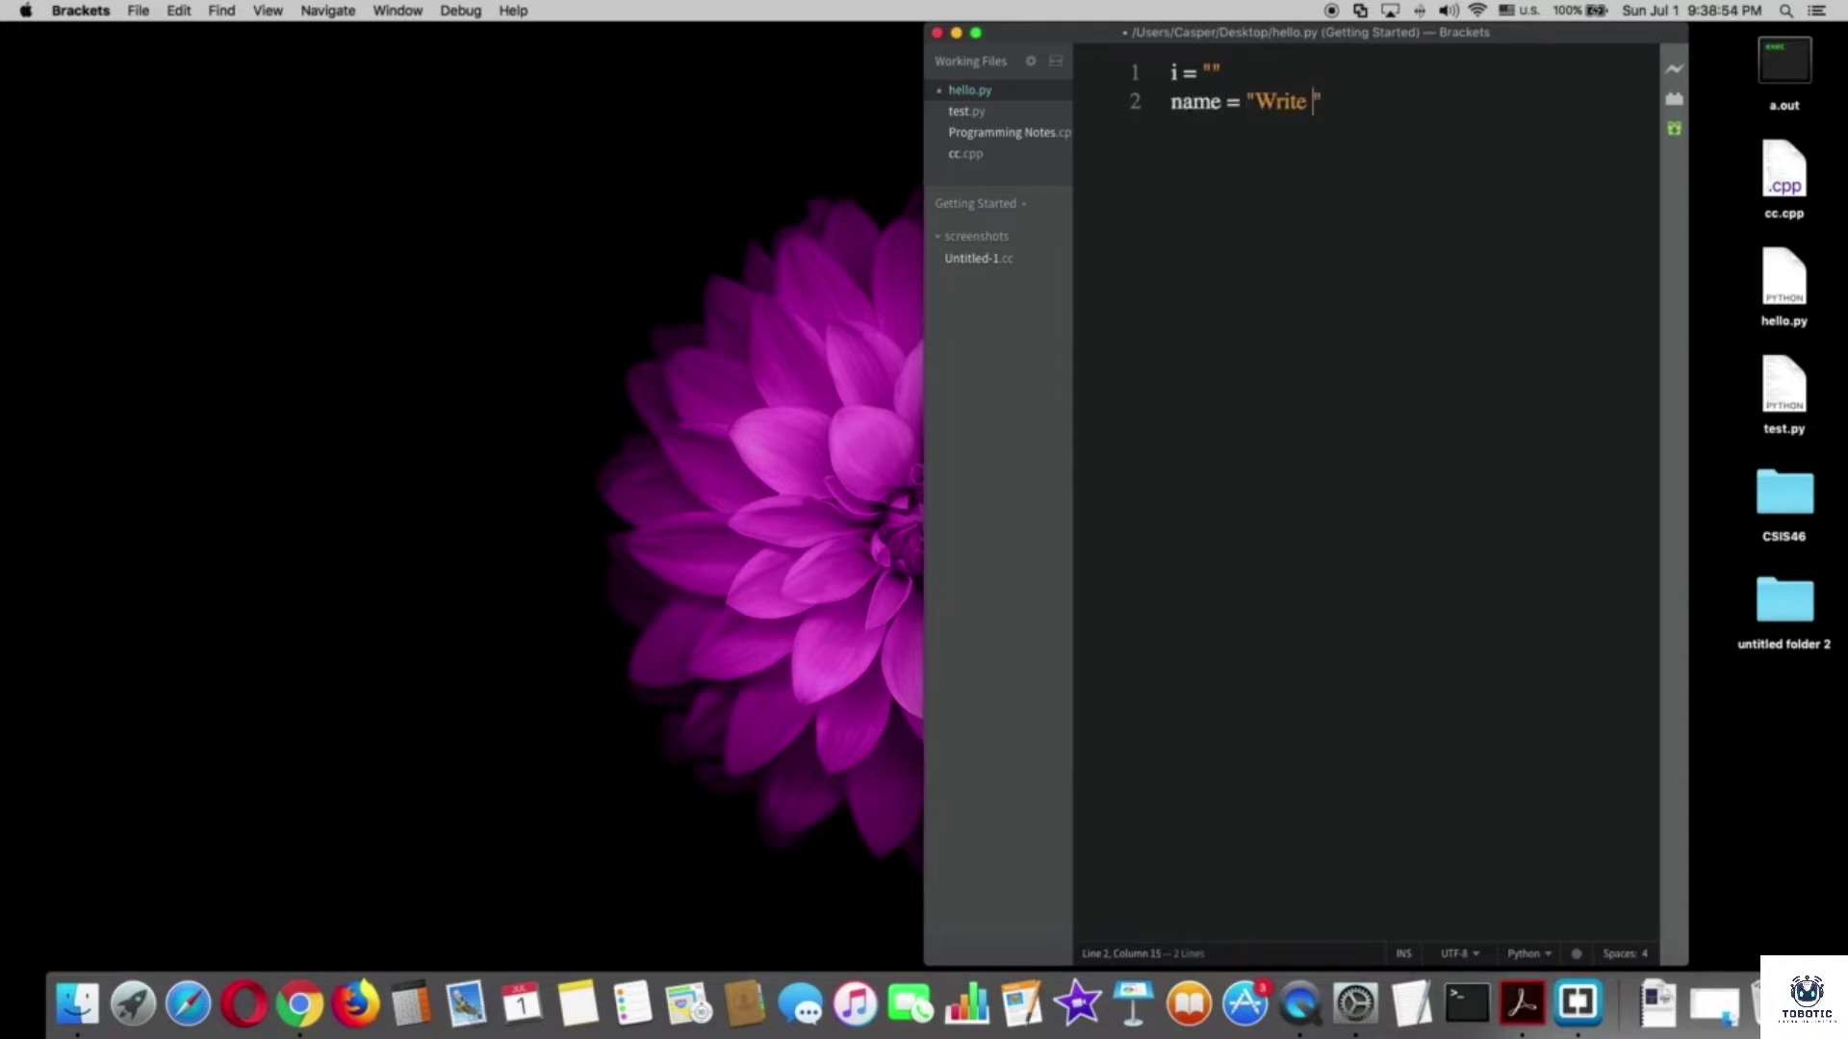
{"action": "type", "text": "any na"}
{"action": "type", "text": "me."}
{"action": "type", "text": "\\n\""}
{"action": "key", "text": "Return"}
{"action": "key", "text": "Return"}
{"action": "type", "text": "whiel"}
- Add while (i != 'q'): with the indented body i = input(name), then save hello.py
{"action": "key", "text": "BackSpace"}
{"action": "key", "text": "BackSpace"}
{"action": "type", "text": "le ( i != 'q'):"}
{"action": "key", "text": "Return"}
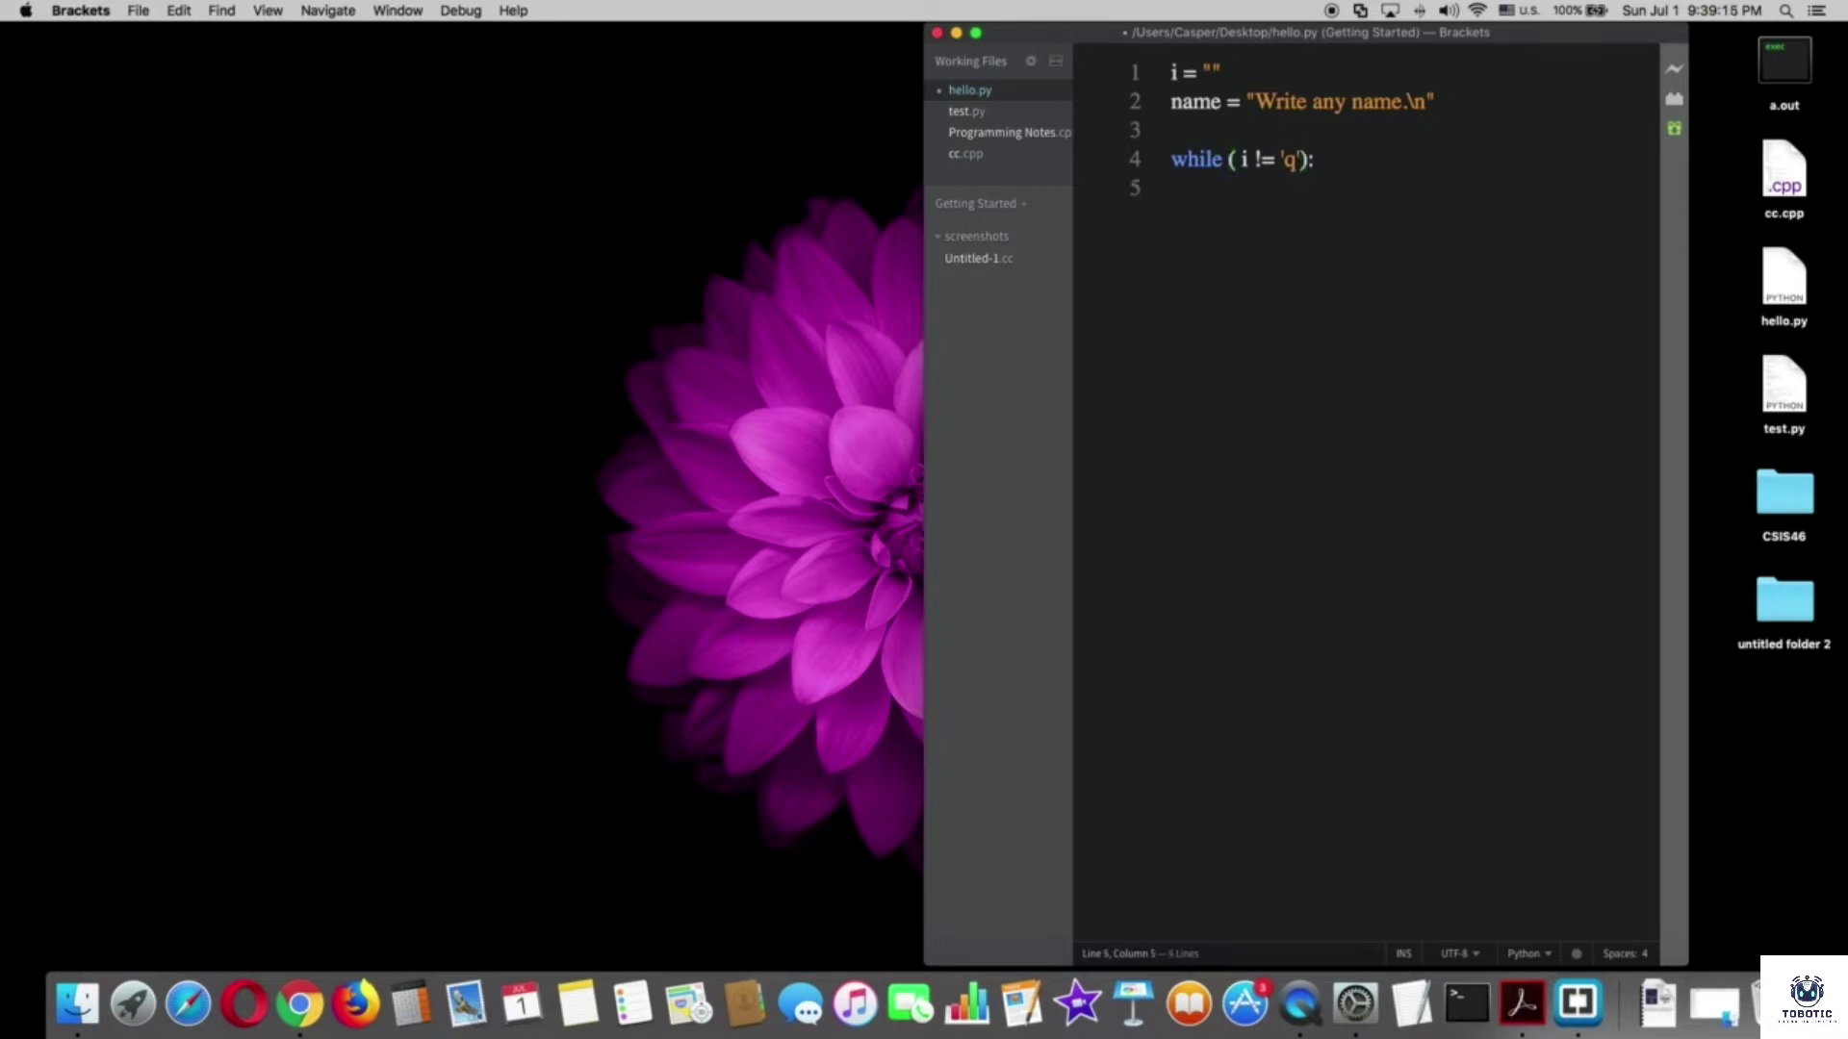
{"action": "type", "text": "i ="}
{"action": "type", "text": "int"}
{"action": "type", "text": "put"}
{"action": "type", "text": "("}
{"action": "type", "text": " name"}
{"action": "key", "text": "Right"}
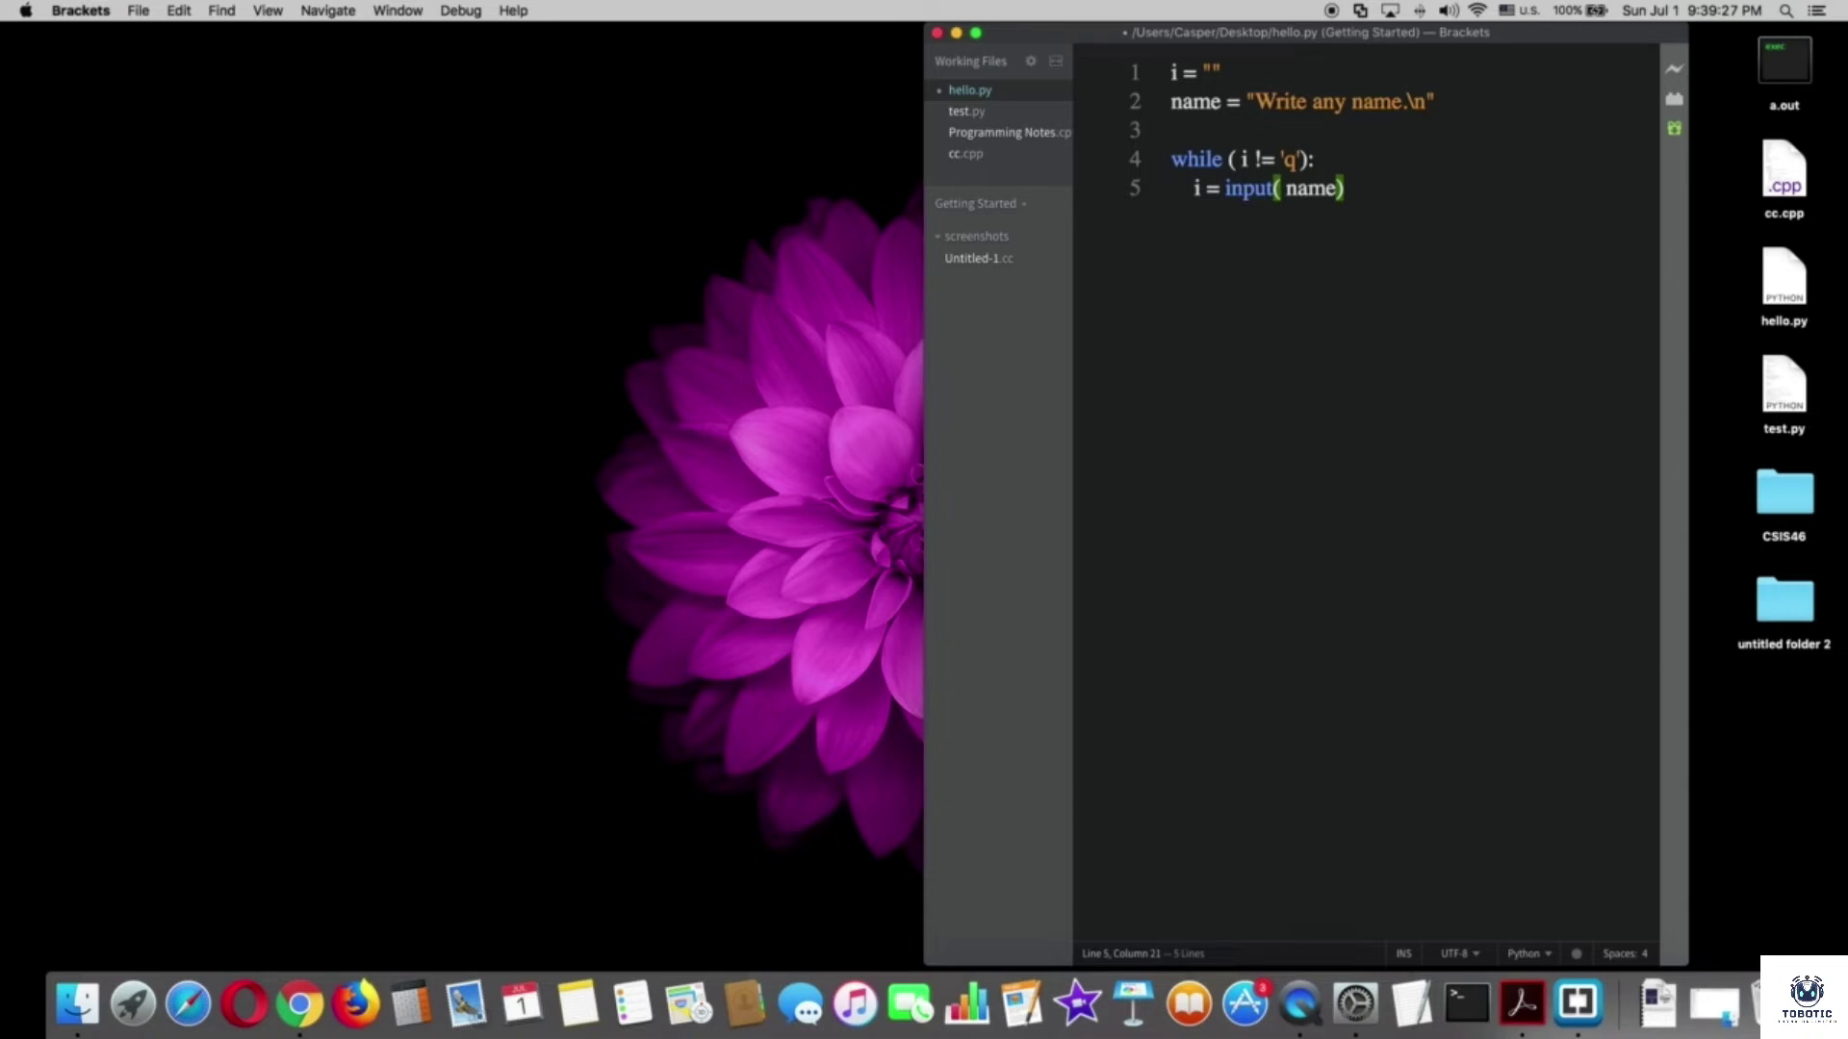
{"action": "key", "text": "Return"}
{"action": "key", "text": "Return"}
{"action": "key", "text": "super+s"}
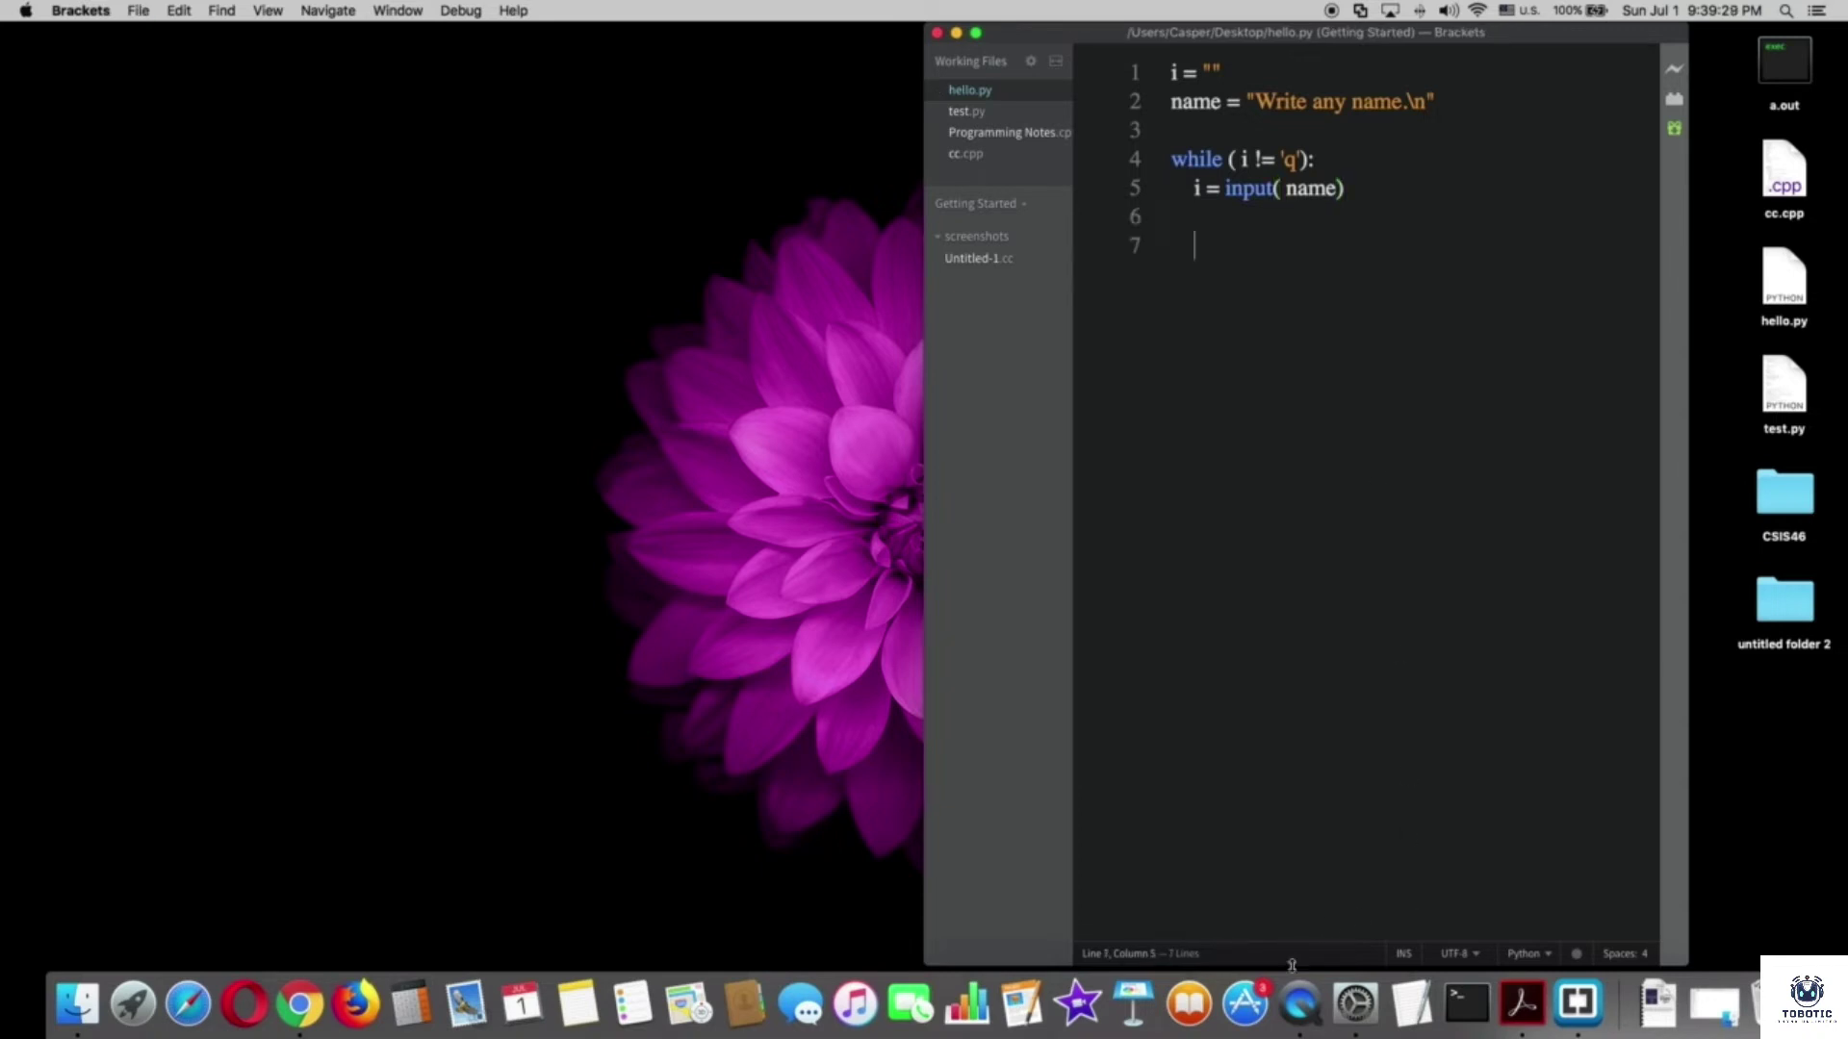
- In an enlarged-font Terminal, run python3 with hello.py dragged in from the desktop
{"action": "left_click", "coordinate": [1465, 1004]}
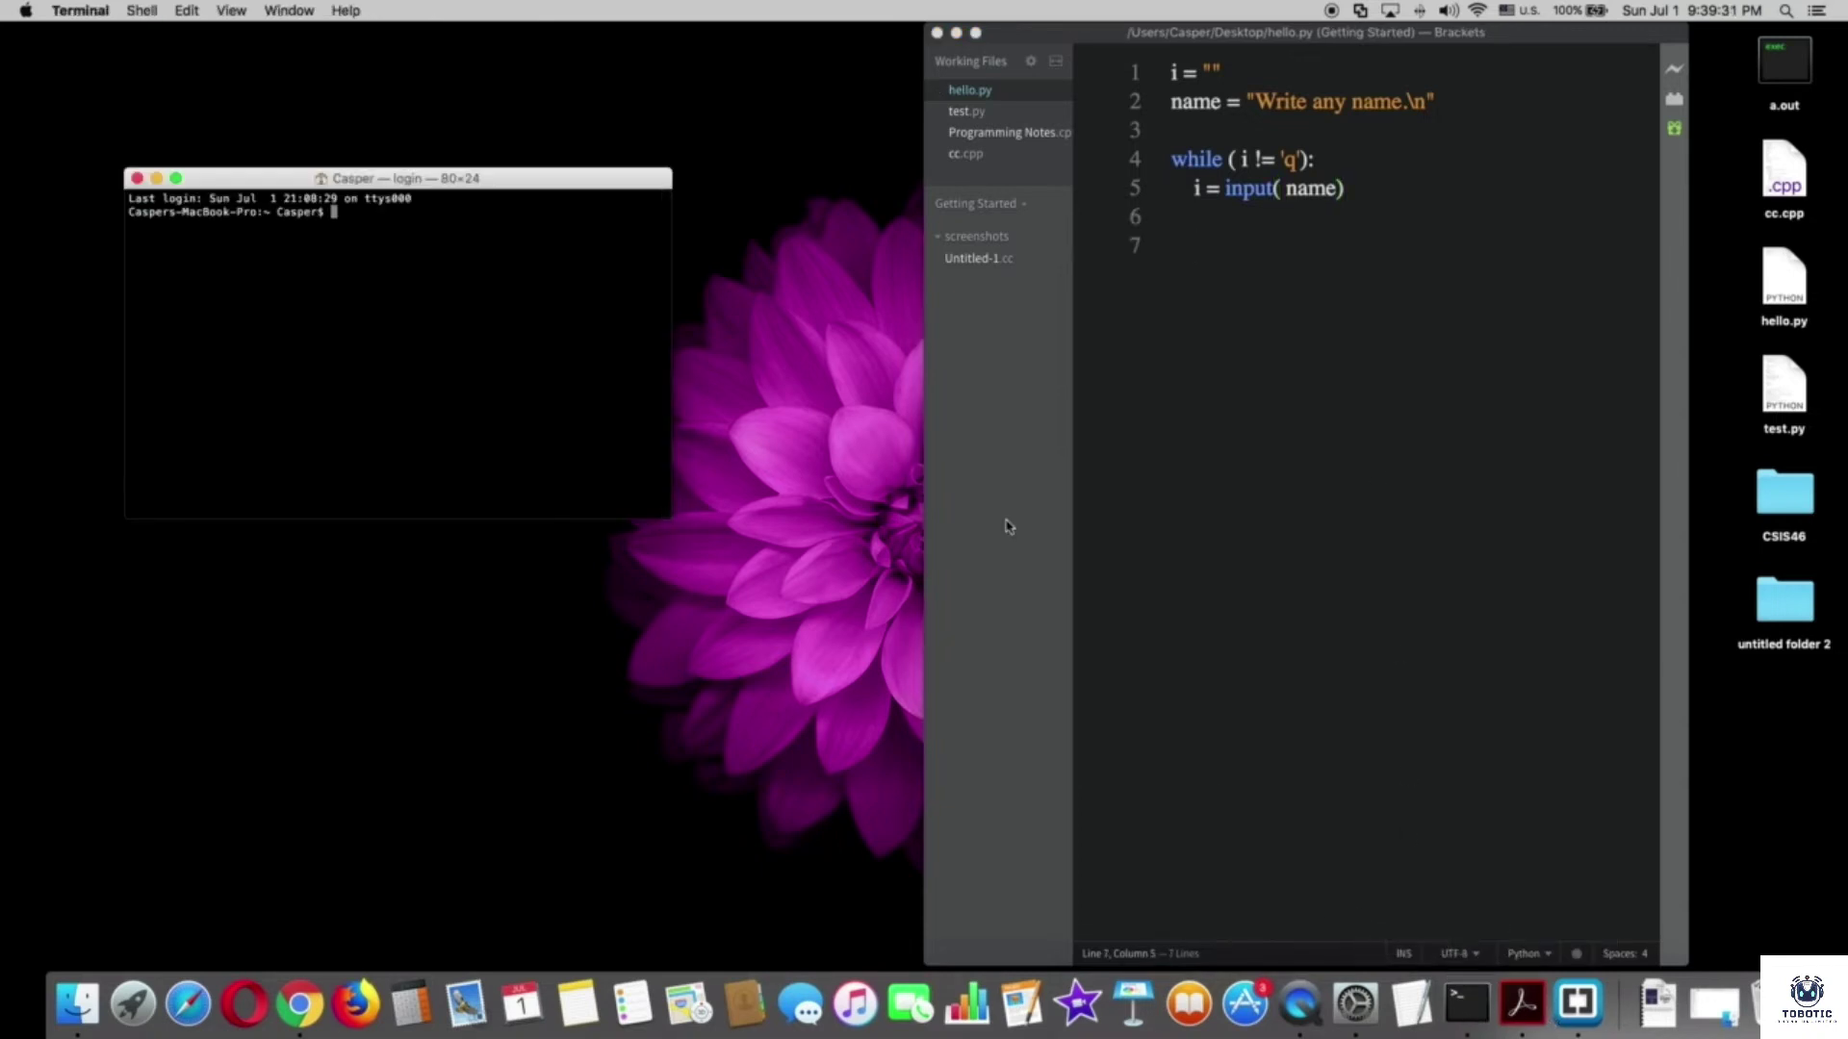
{"action": "key", "text": "super+plus"}
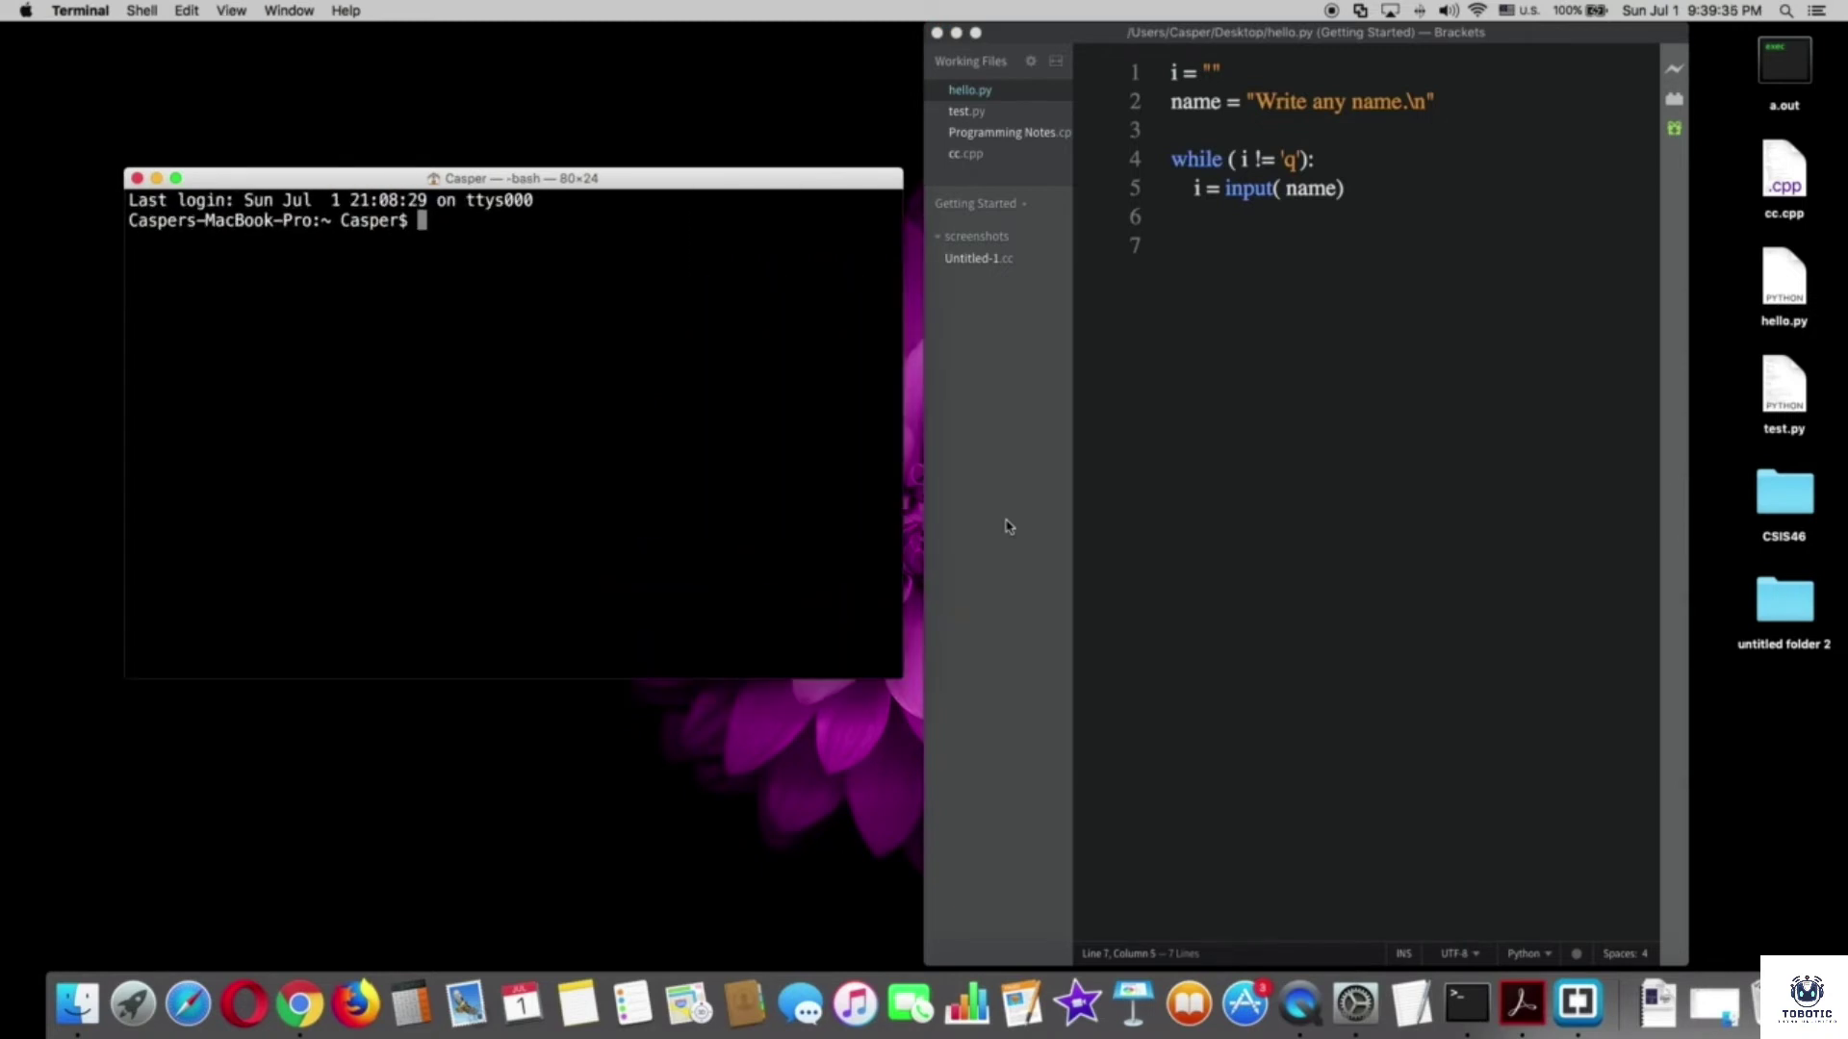
{"action": "type", "text": "python3"}
{"action": "left_click", "coordinate": [1781, 280]}
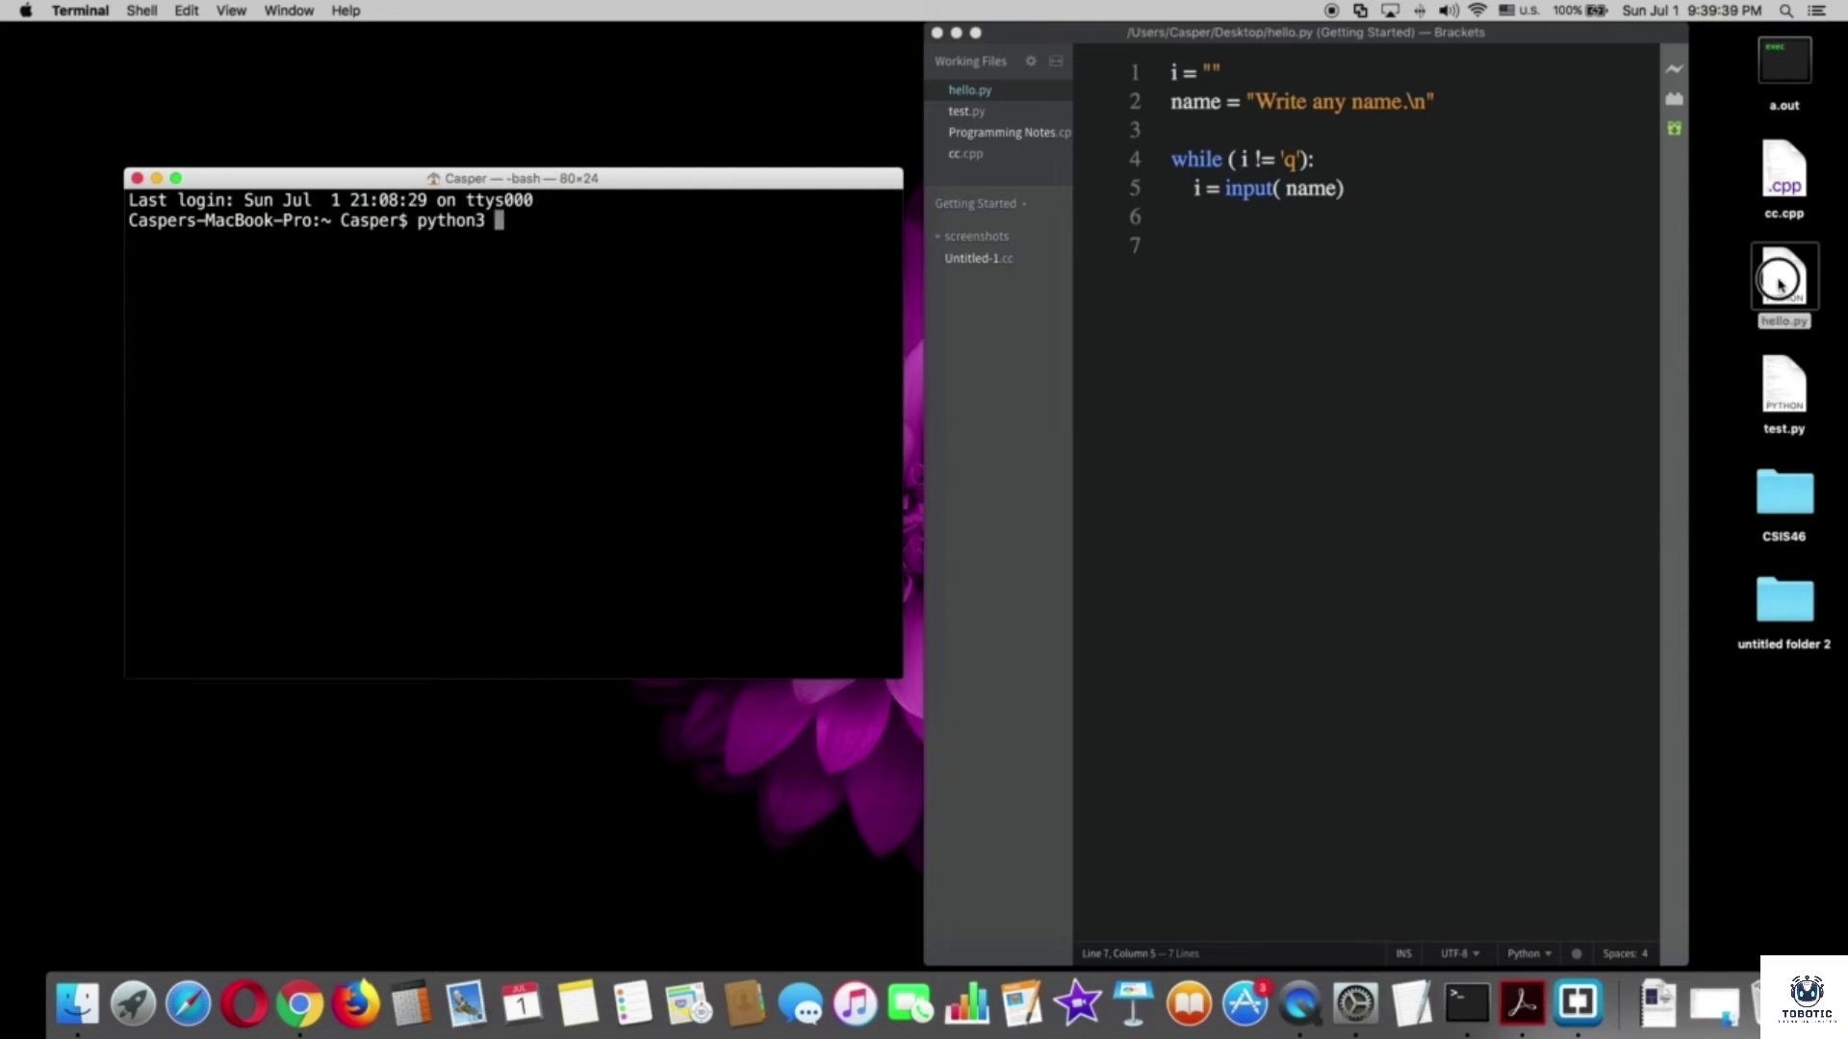
{"action": "left_click_drag", "start_coordinate": [1780, 280], "coordinate": [679, 268]}
{"action": "key", "text": "Return"}
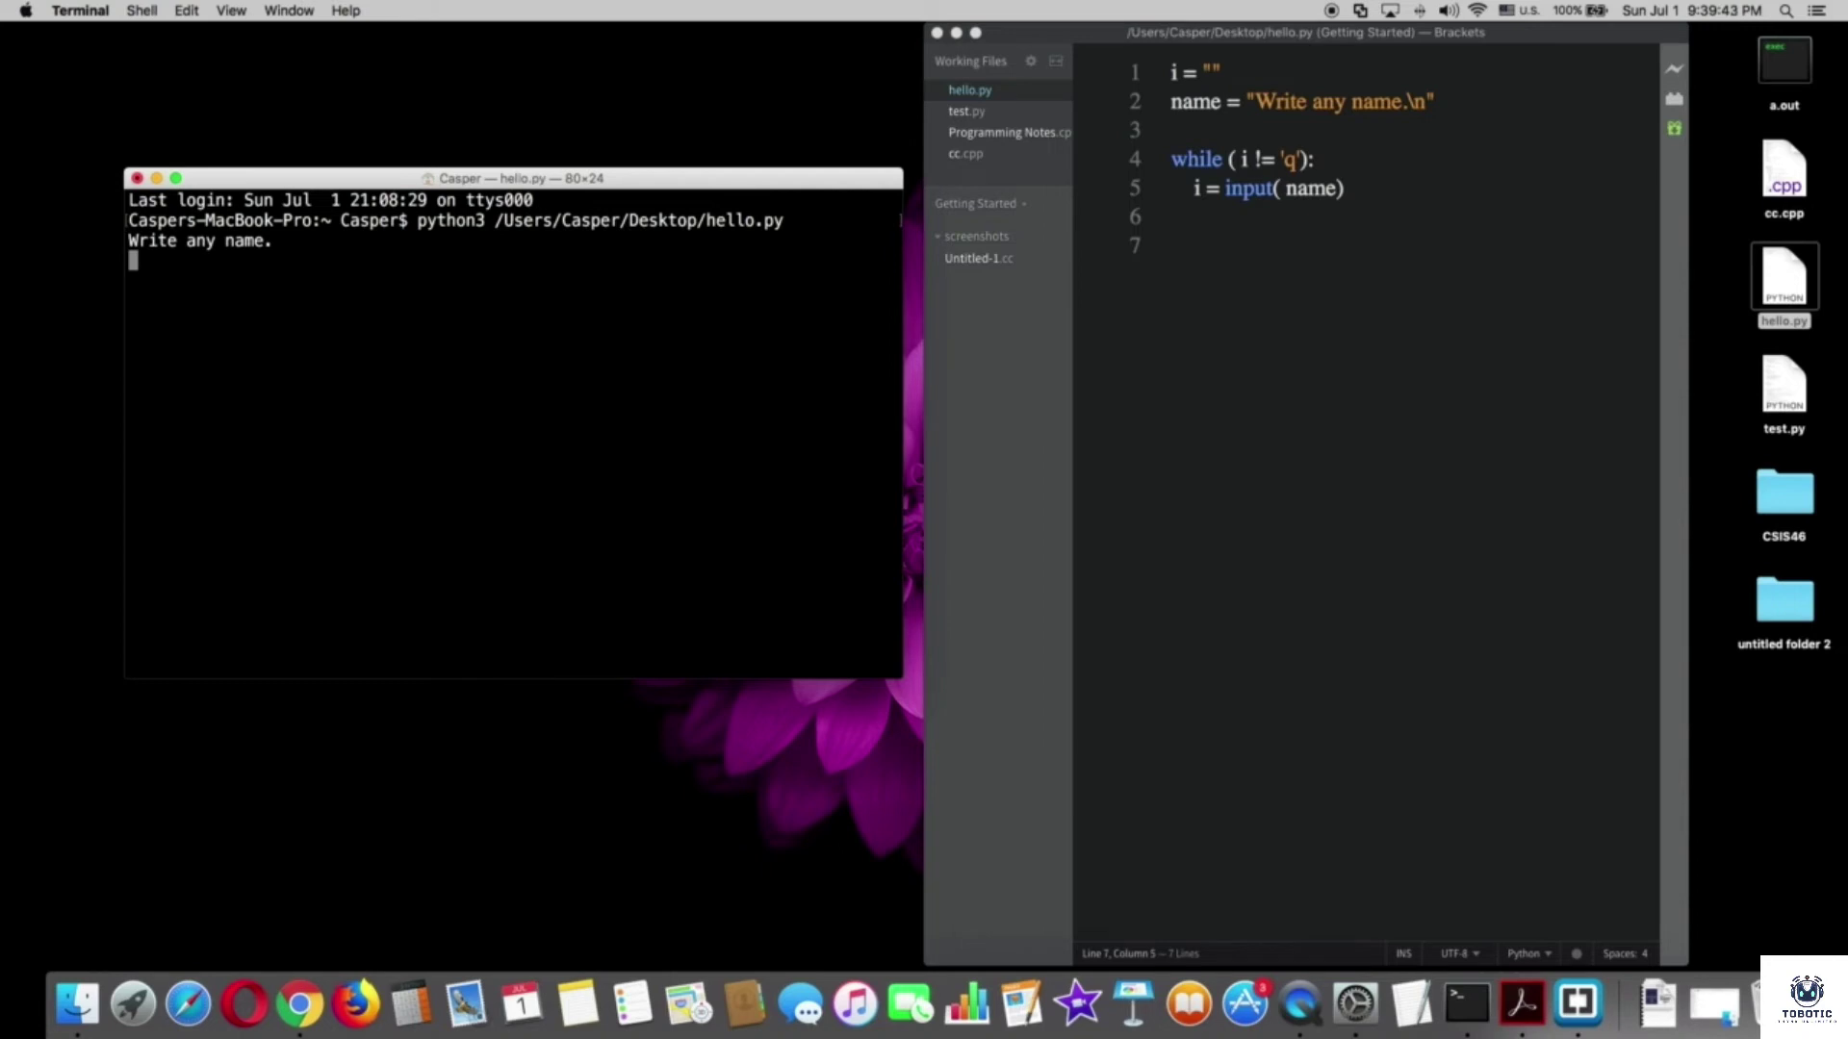
{"action": "type", "text": "fd"}
- Enter the names fd, place, Lion and King at the script's prompt
{"action": "key", "text": "Return"}
{"action": "type", "text": "m"}
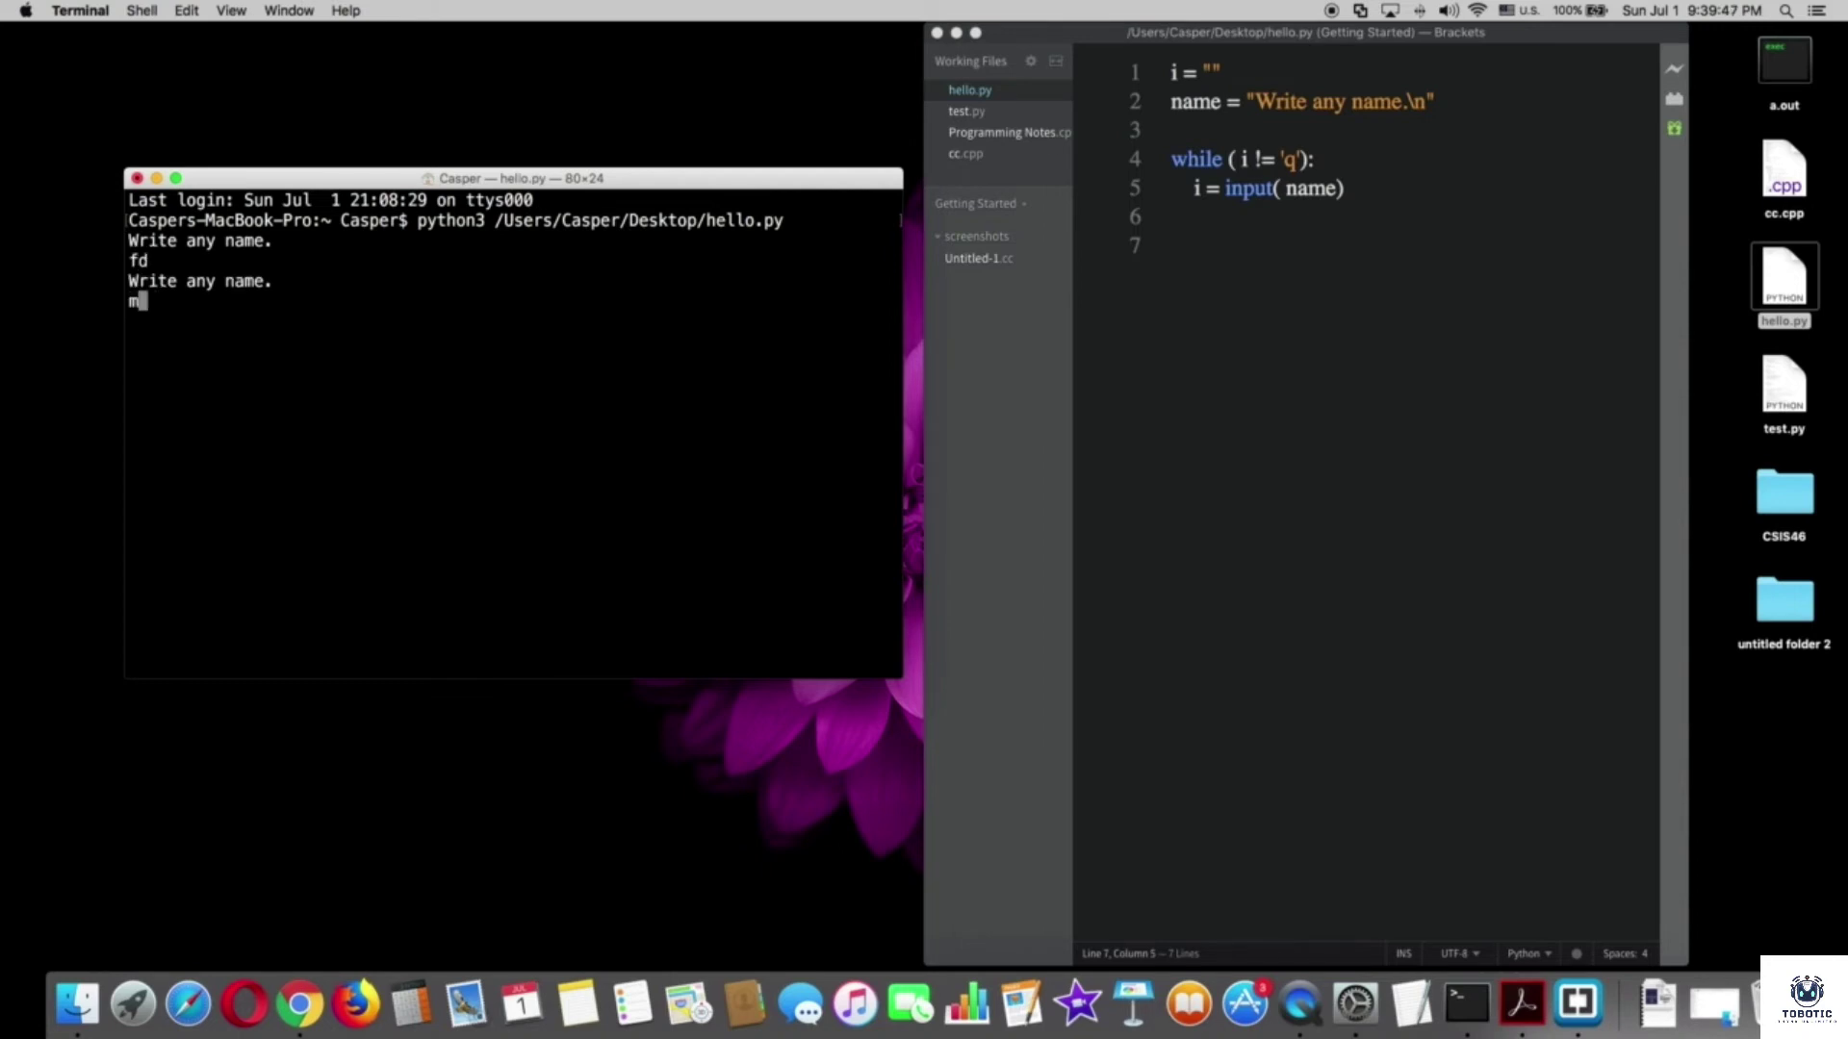
{"action": "key", "text": "BackSpace"}
{"action": "type", "text": "place"}
{"action": "key", "text": "Return"}
{"action": "type", "text": "L"}
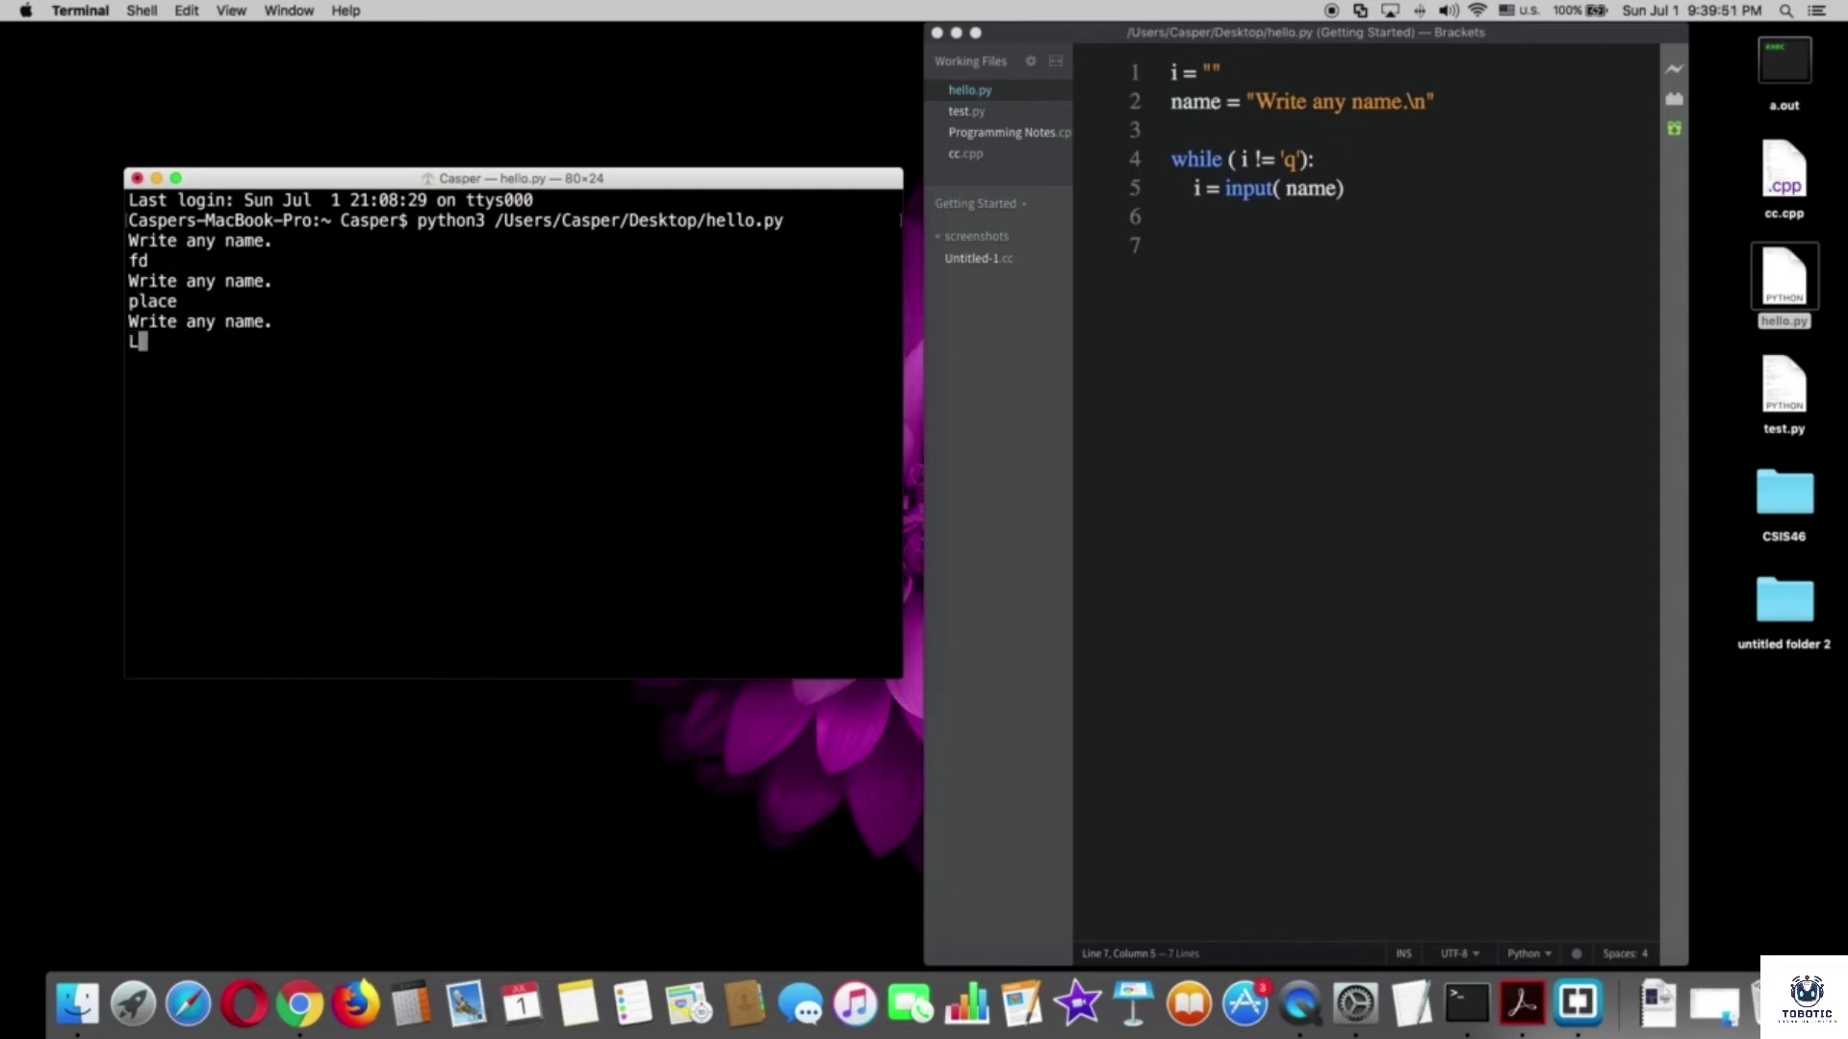
{"action": "type", "text": "ion"}
{"action": "key", "text": "Return"}
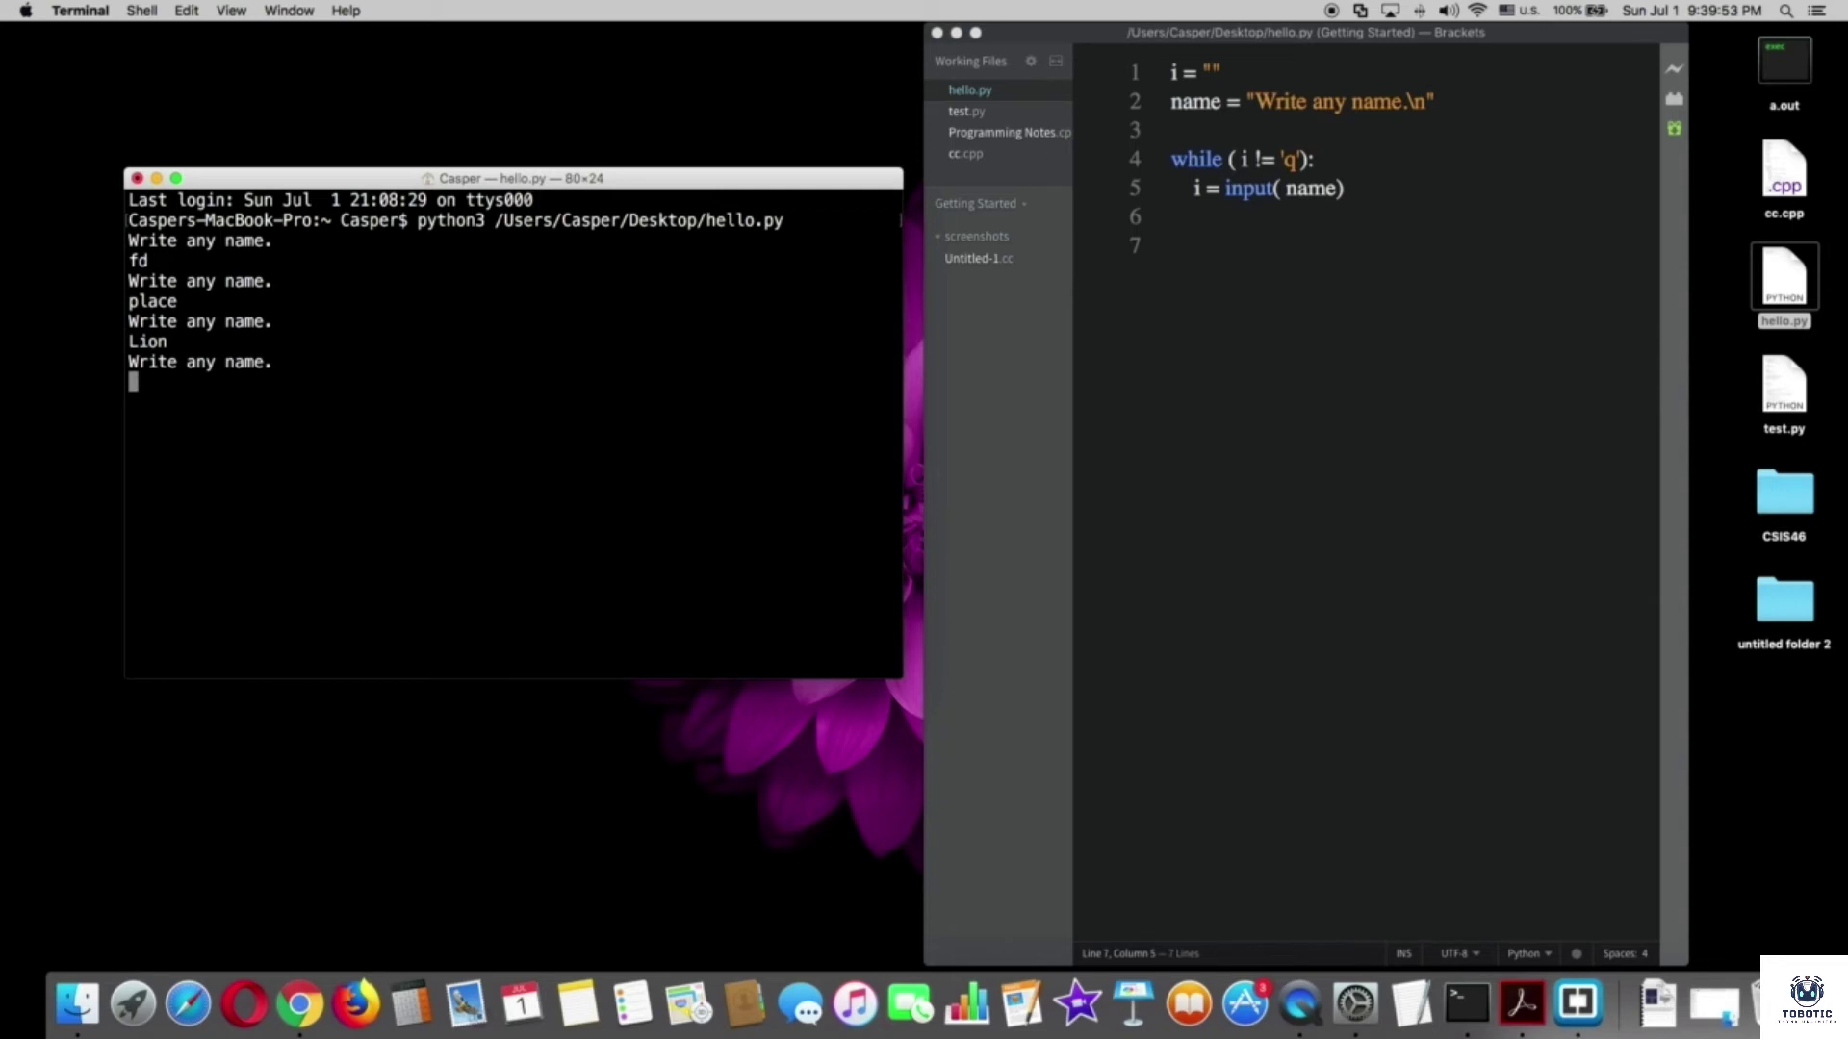
{"action": "type", "text": "King"}
{"action": "key", "text": "Return"}
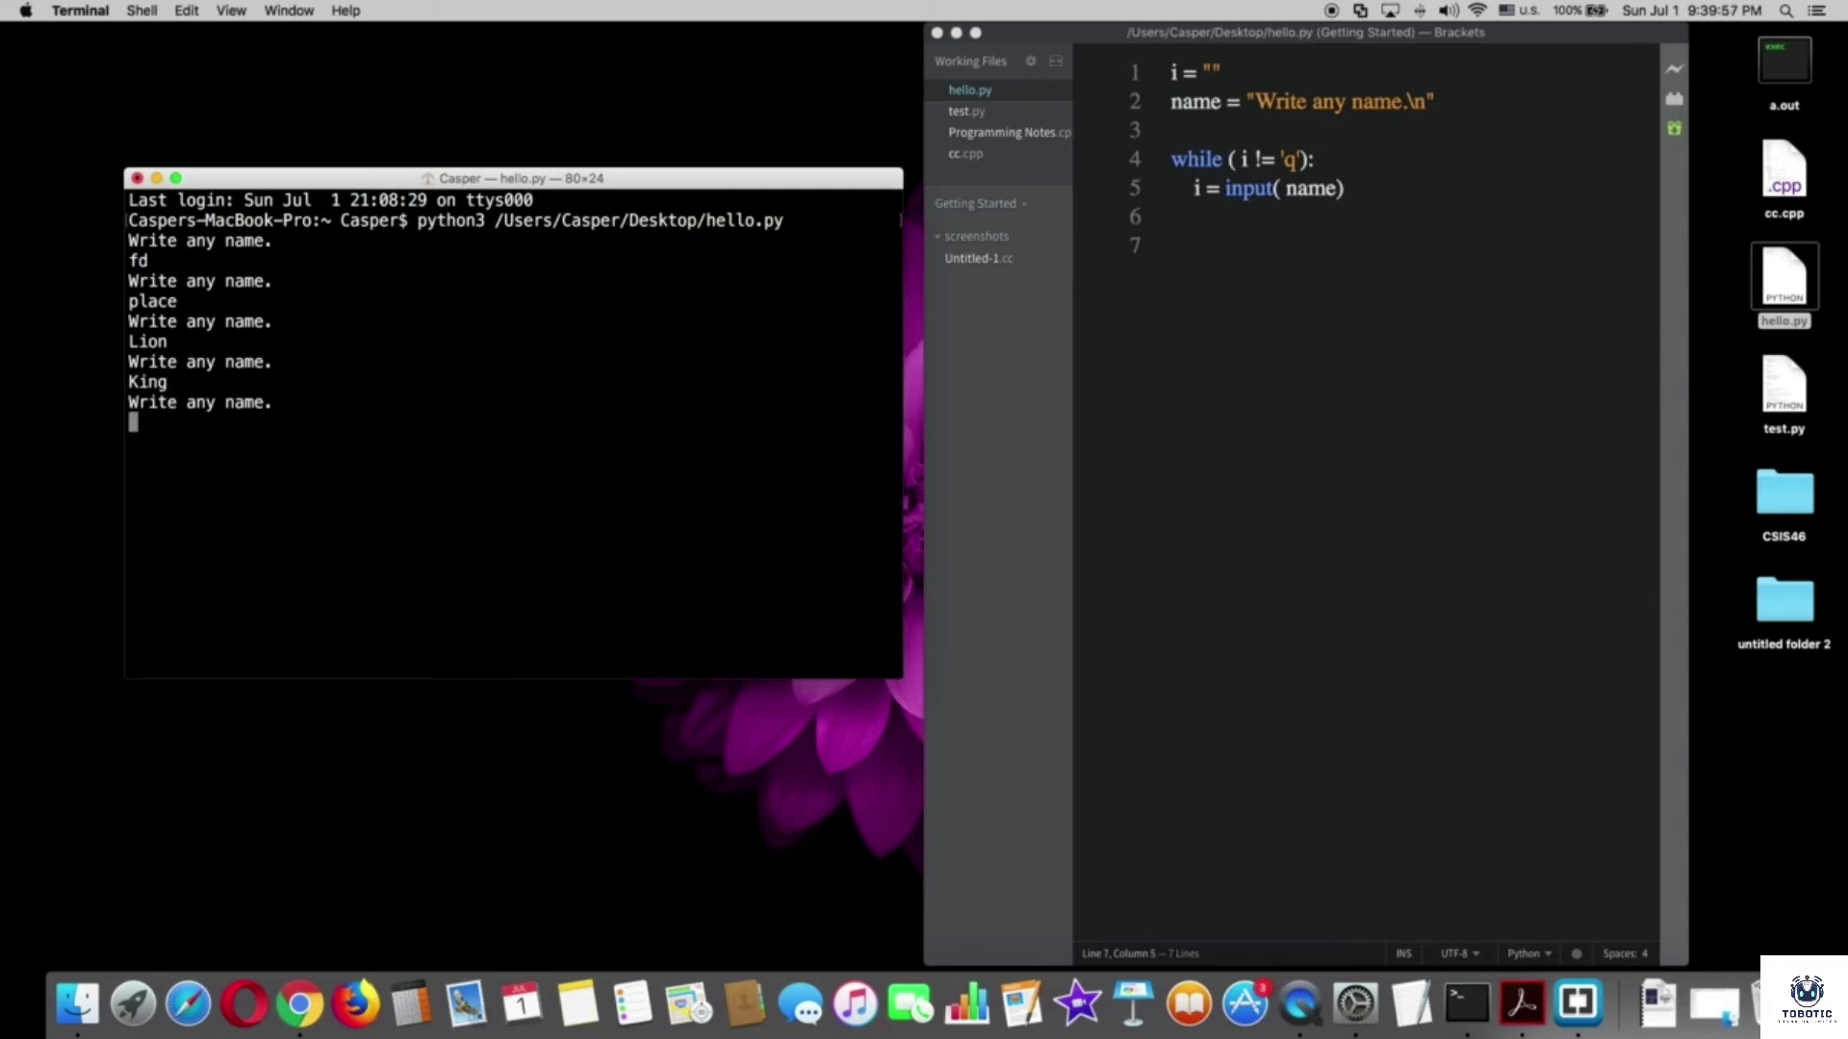
{"action": "type", "text": ";ldkf"}
- Enter ;ldkf and ;ldfkg, then q to end the loop
{"action": "key", "text": "Return"}
{"action": "type", "text": ";ldfkg"}
{"action": "key", "text": "Return"}
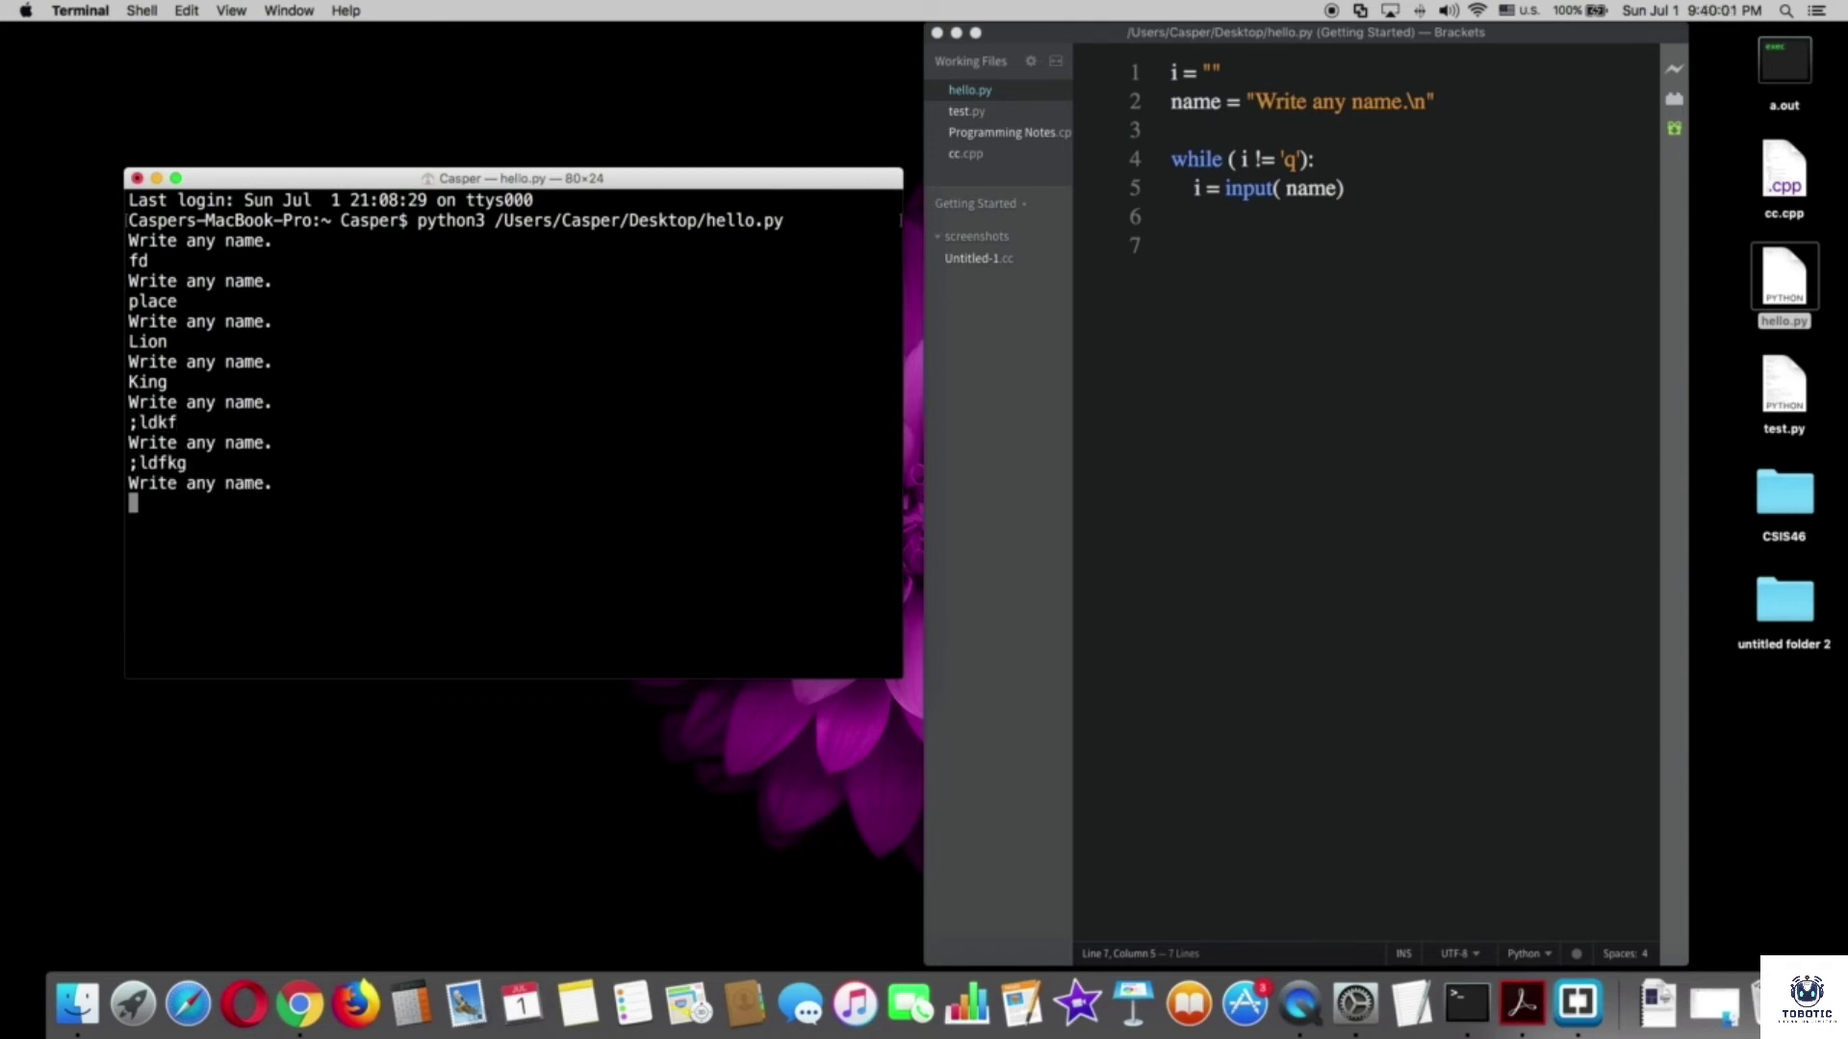
{"action": "type", "text": "q"}
{"action": "key", "text": "Return"}
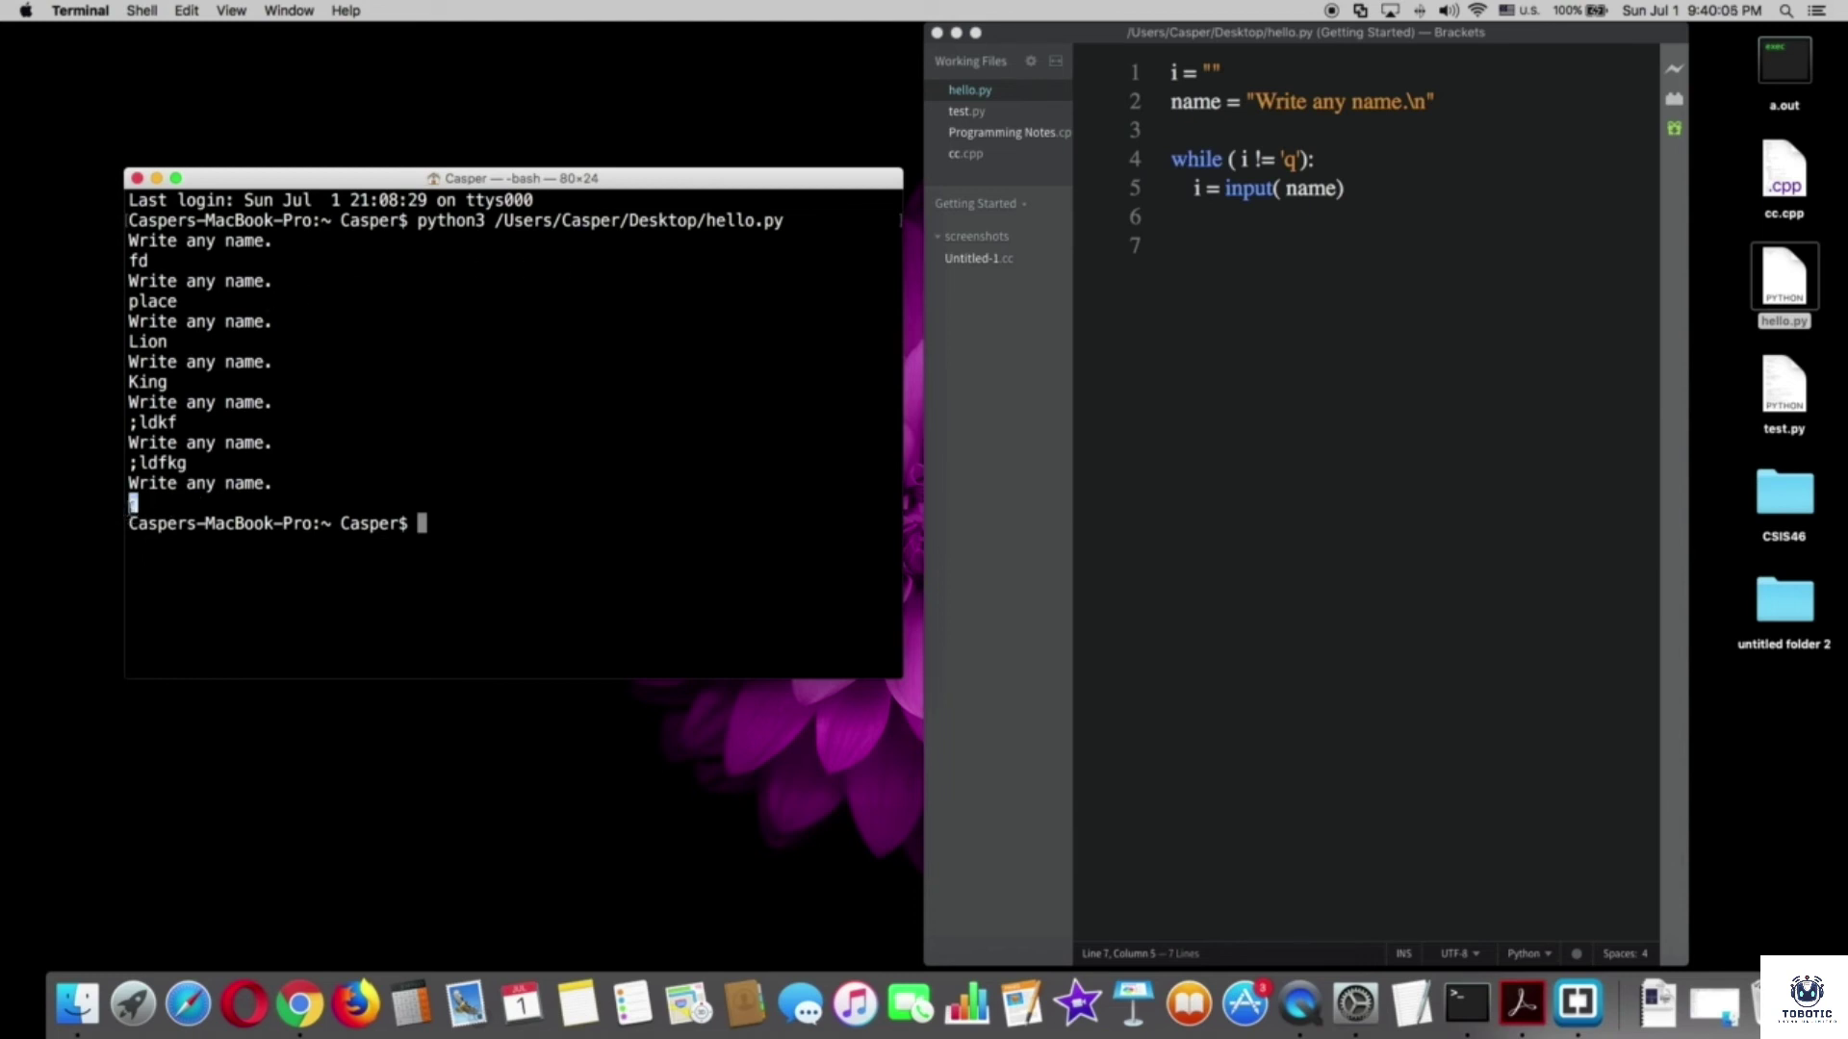
{"action": "double_click", "coordinate": [133, 503]}
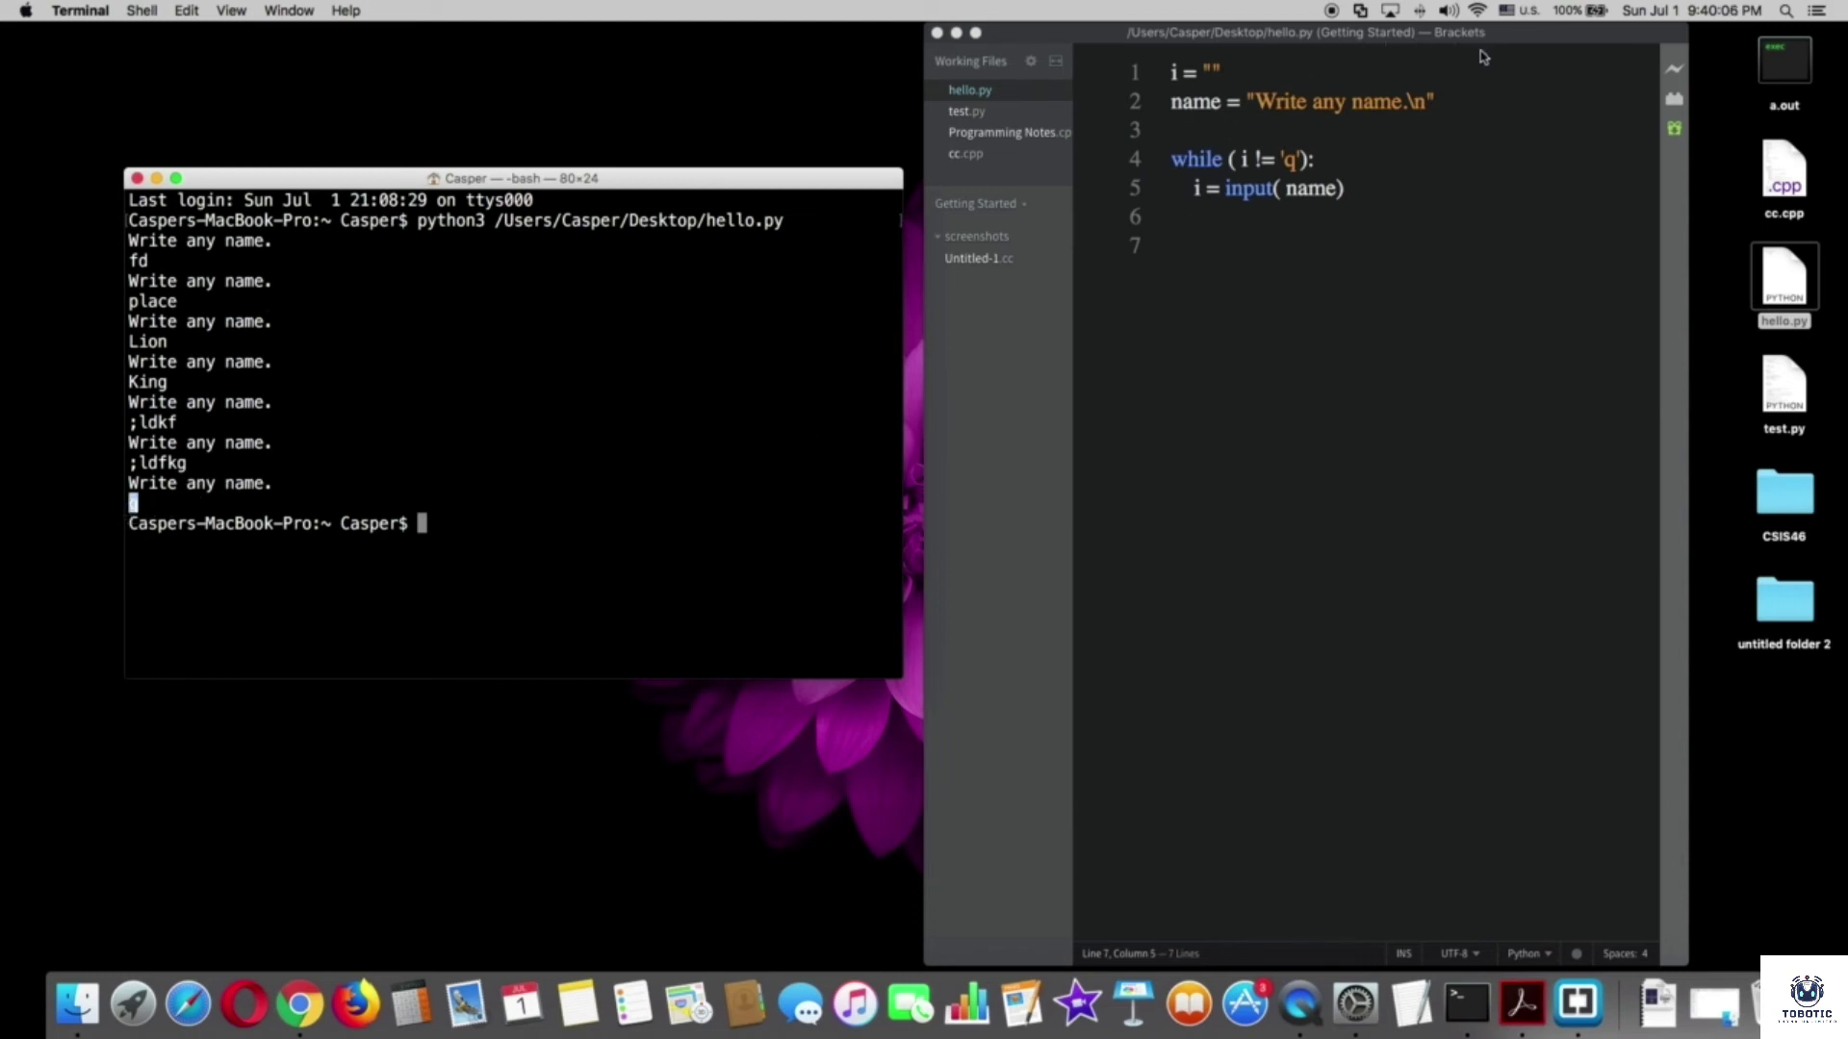